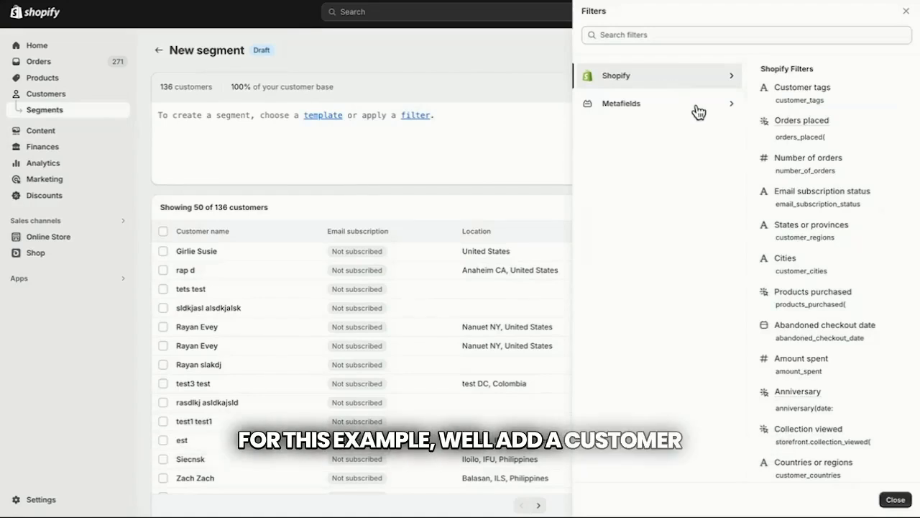
- Filter the new segment to customers whose customer tags contain exactly 'welcome' and apply the filter
left_click(851, 96)
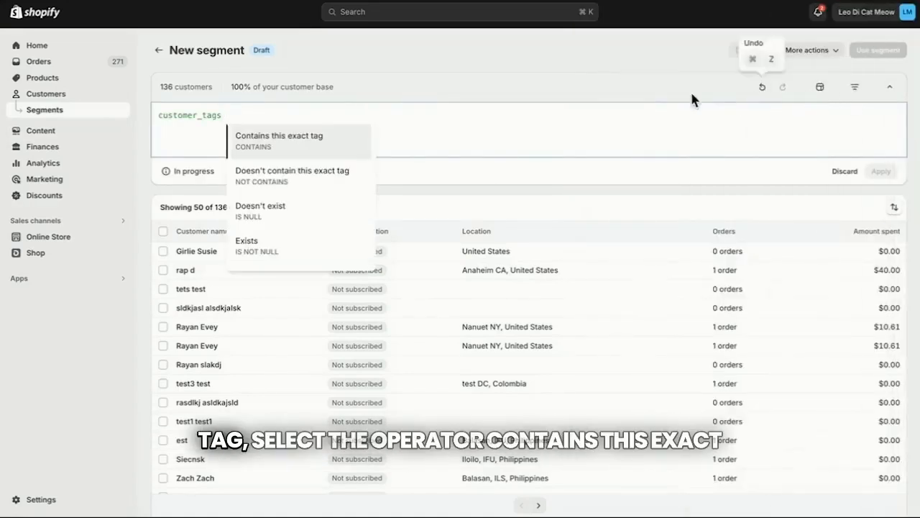
left_click(325, 149)
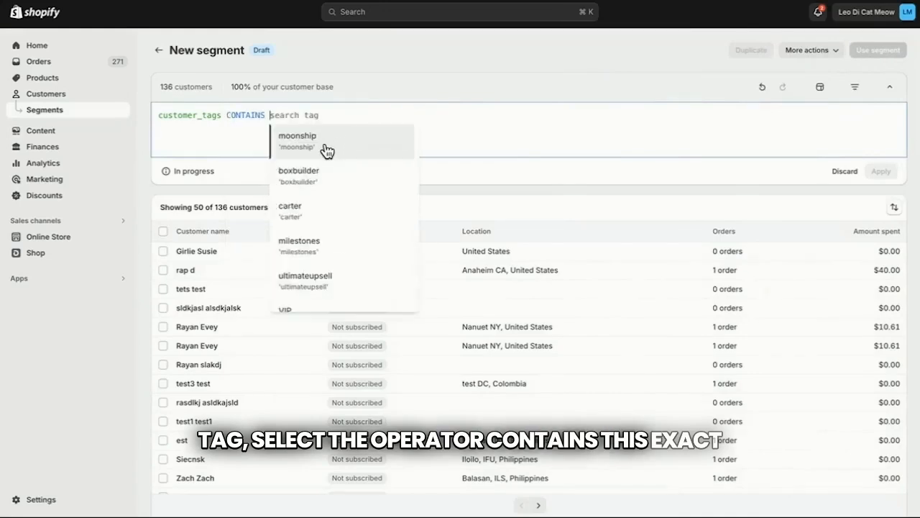
type("welcome")
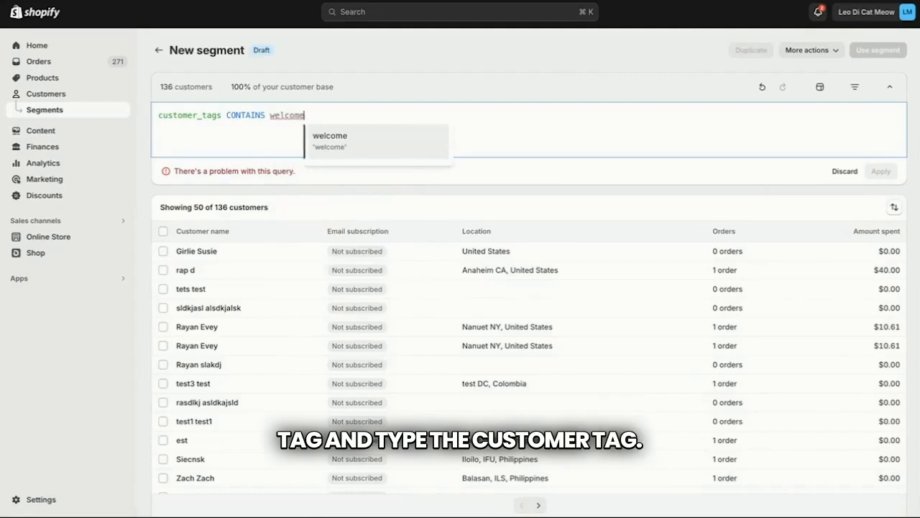
left_click(363, 152)
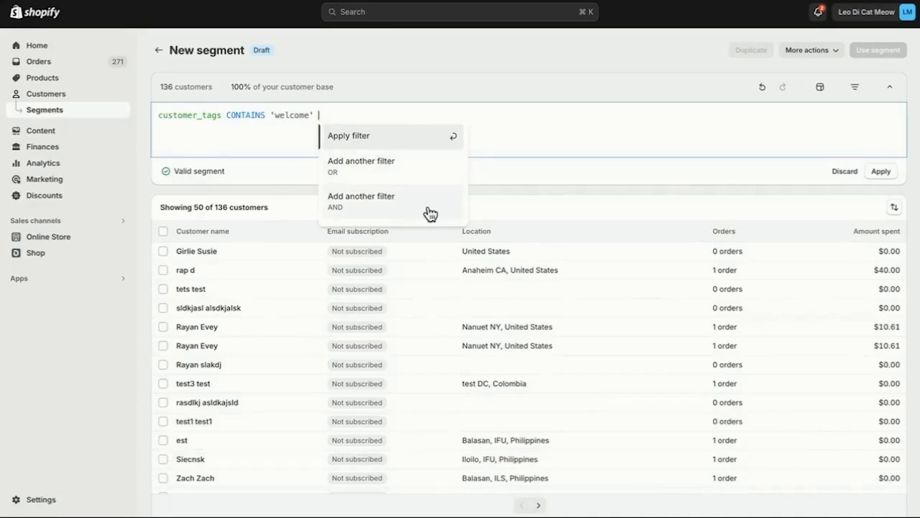
left_click(401, 137)
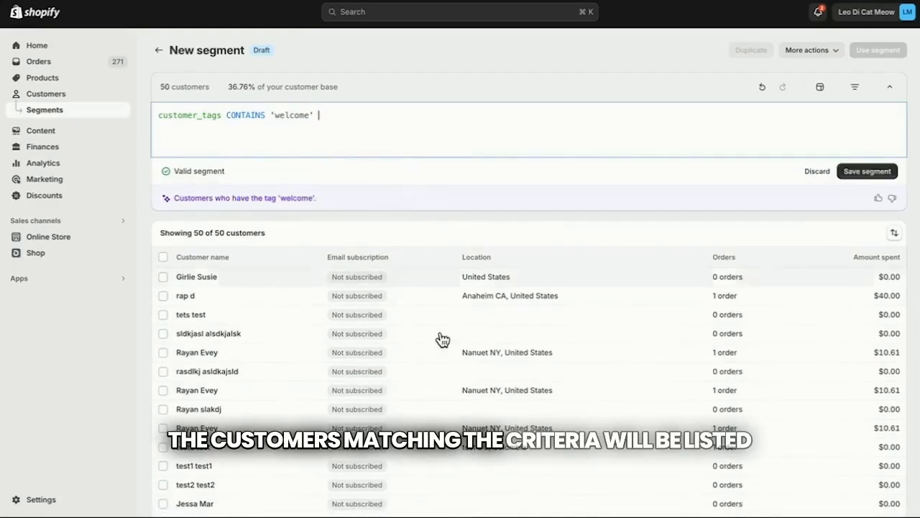
- Review the matching customers and the segment description, and save the segment as "Welcome"
scroll(441, 339, "down", 1)
scroll(442, 339, "down", 8)
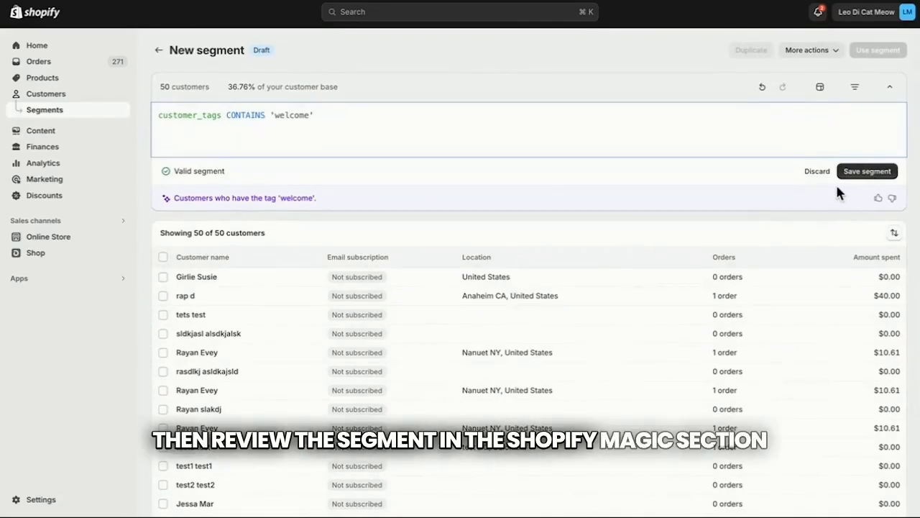
left_click(320, 197)
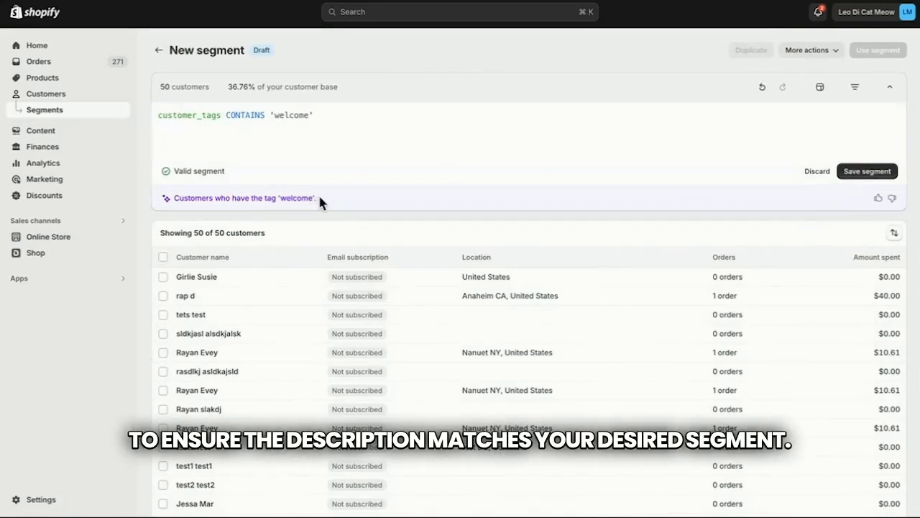
left_click(867, 172)
type("Welcome")
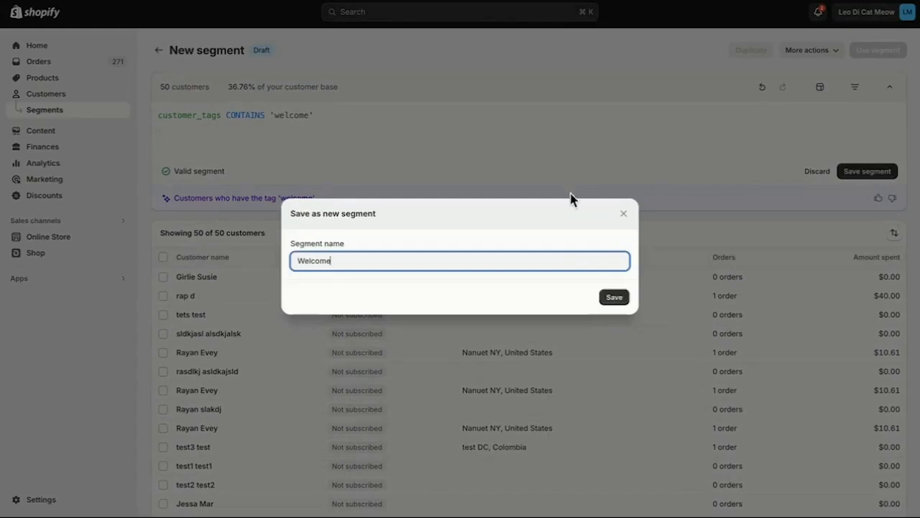
left_click(614, 297)
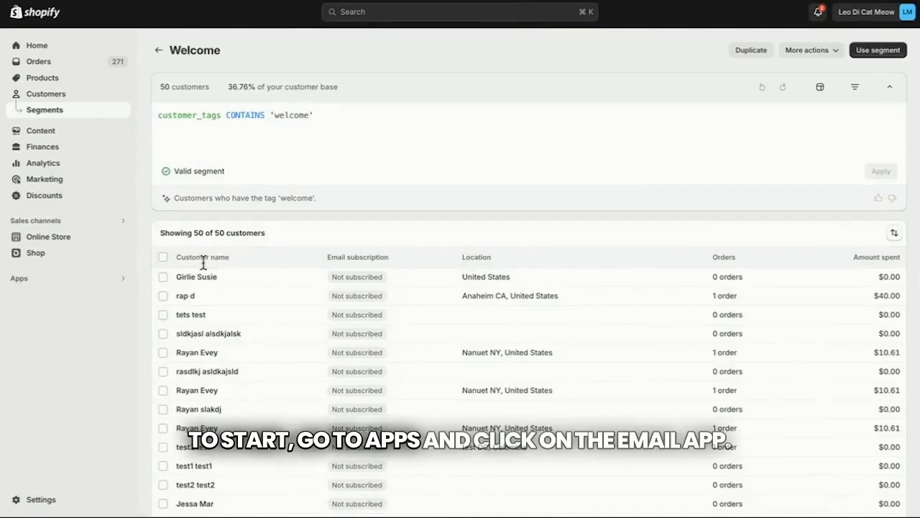
- Open the Email app, look through the available automation templates, and return to the app's start page
left_click(104, 279)
left_click(351, 57)
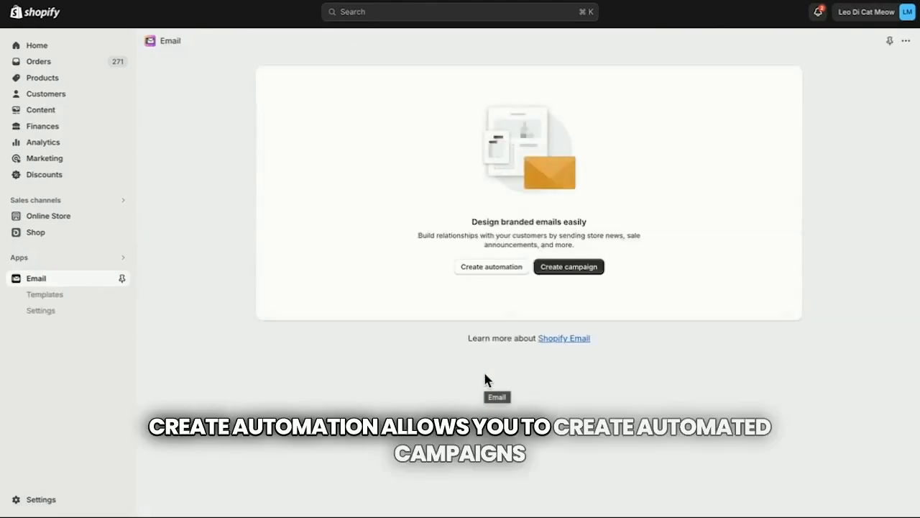
left_click(498, 271)
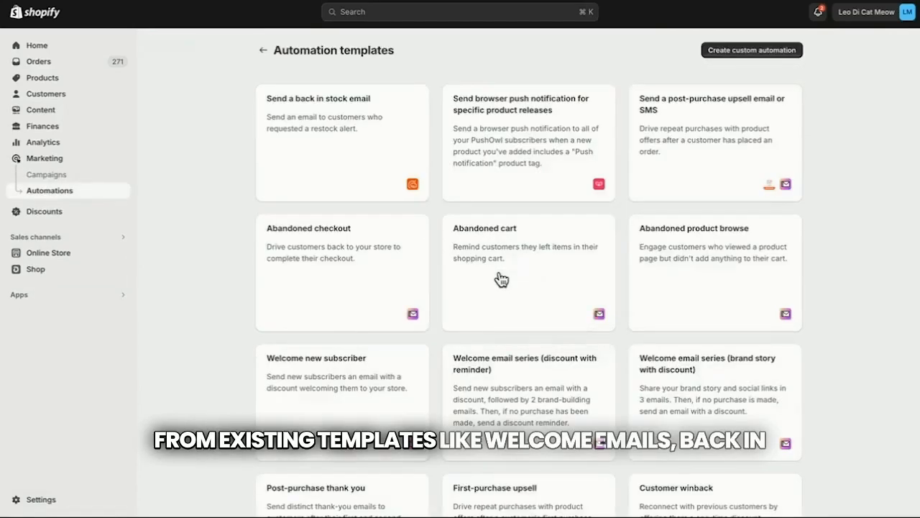
scroll(502, 280, "down", 2)
scroll(502, 280, "up", 2)
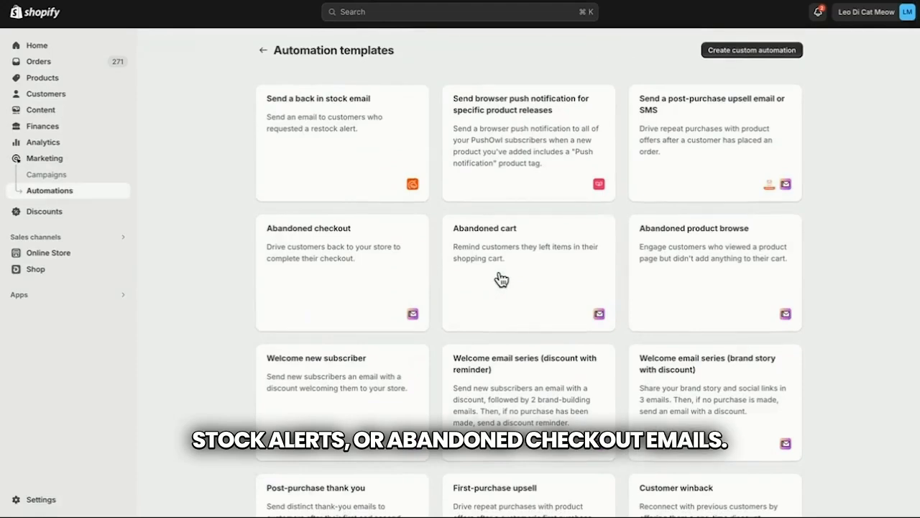
left_click(263, 50)
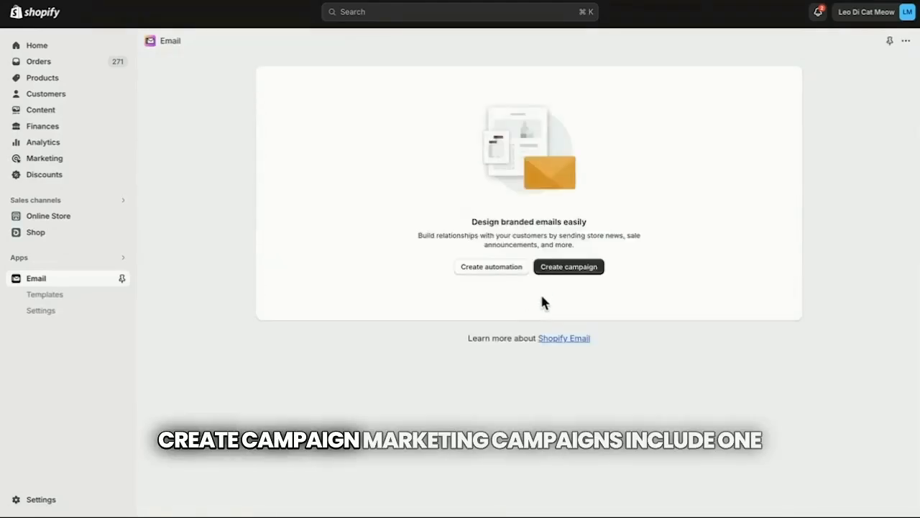
- Examine the template branding settings offered when creating a campaign, and exit back to the Email app
left_click(571, 267)
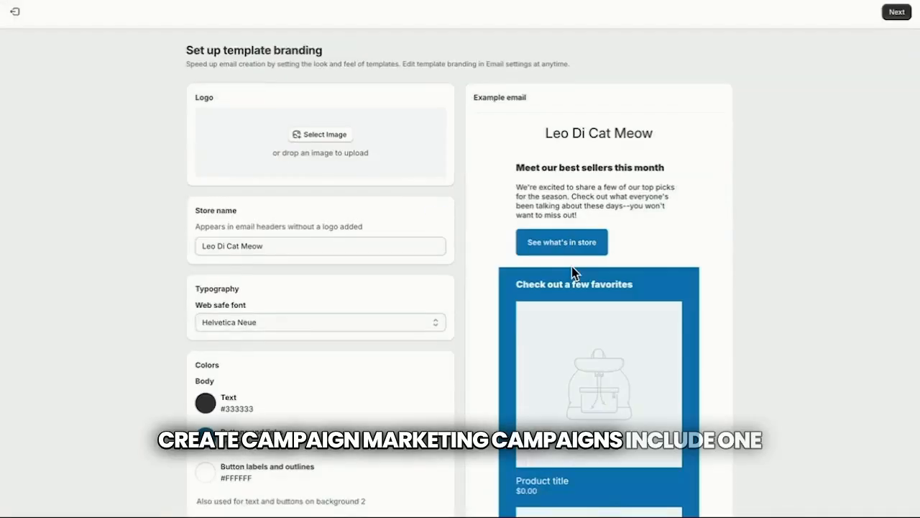
scroll(572, 266, "down", 6)
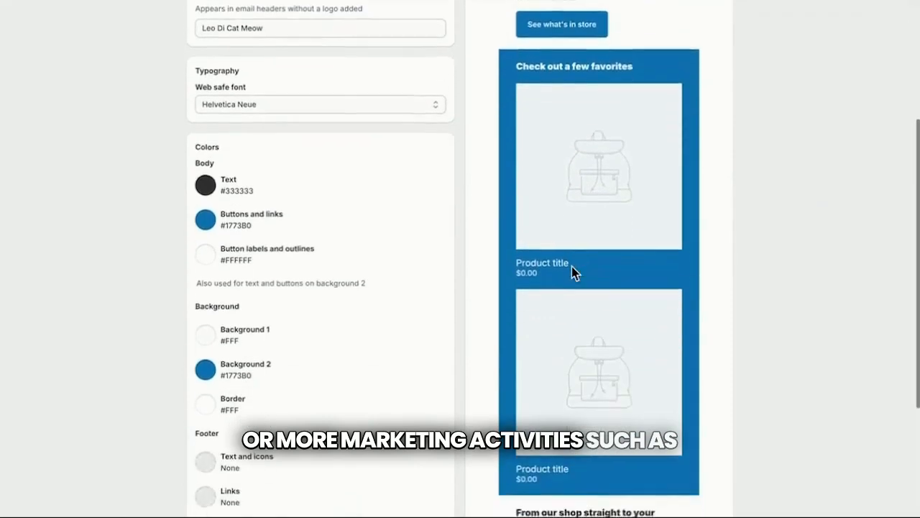
scroll(571, 266, "up", 8)
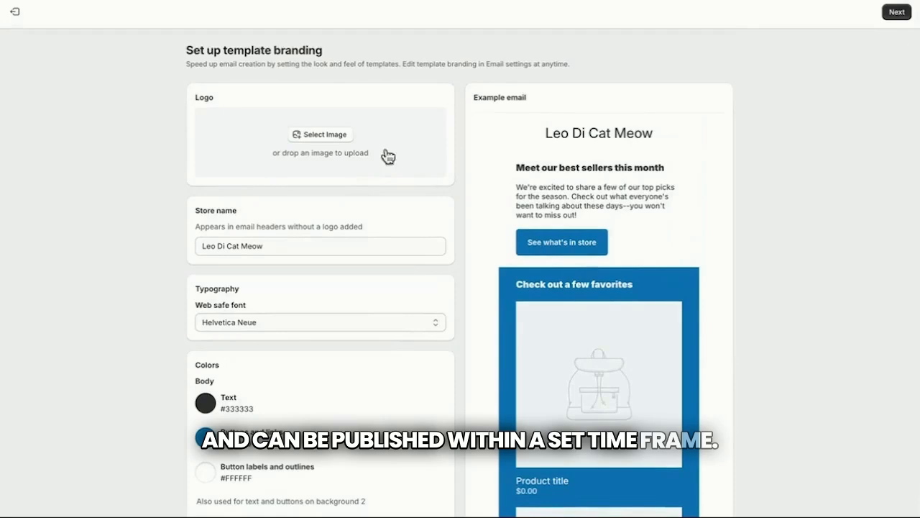
left_click(16, 13)
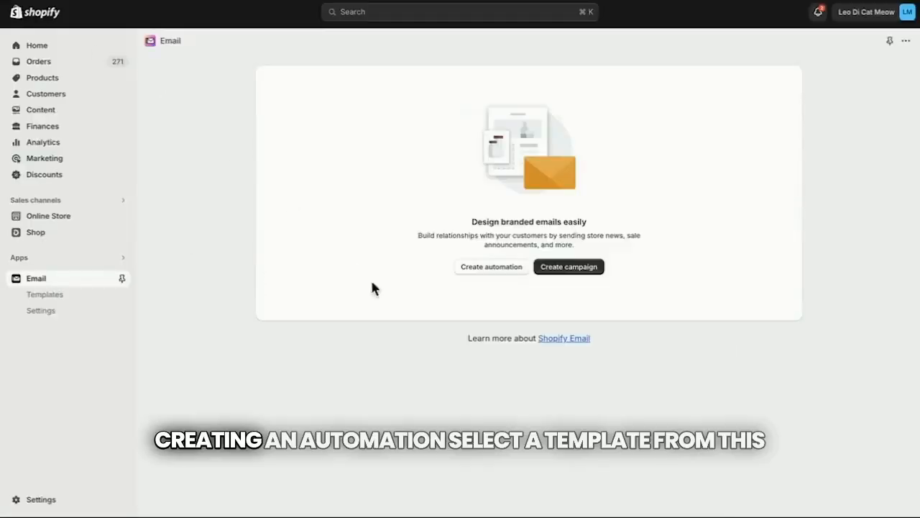
- Create an automation using the workflow of the Welcome new subscriber template
left_click(492, 267)
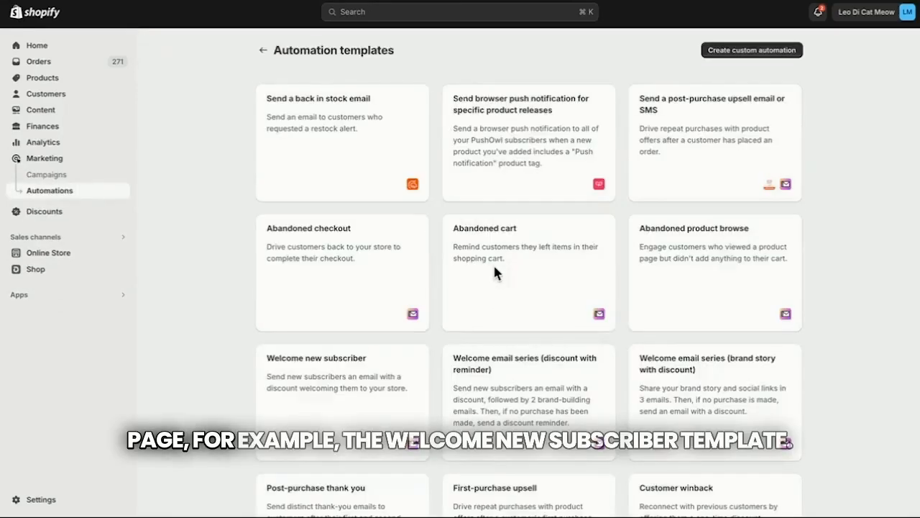
scroll(493, 269, "down", 2)
left_click(378, 312)
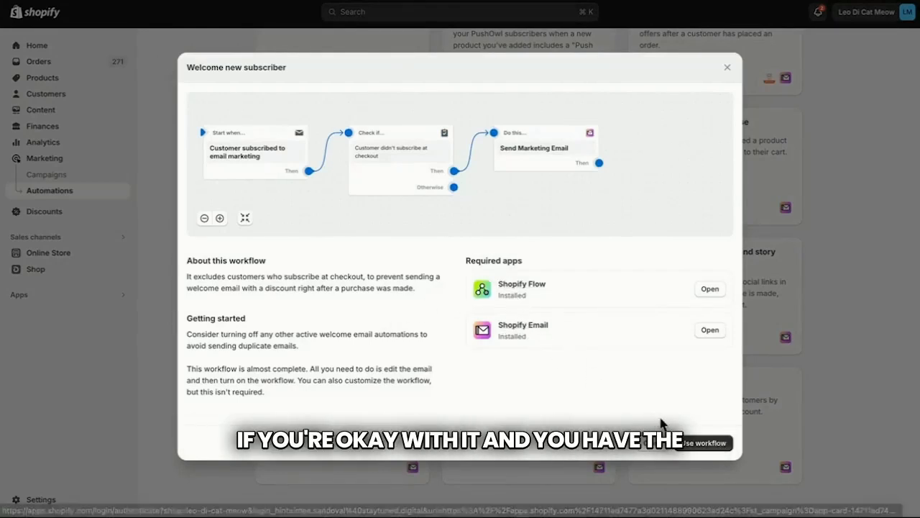
left_click(712, 452)
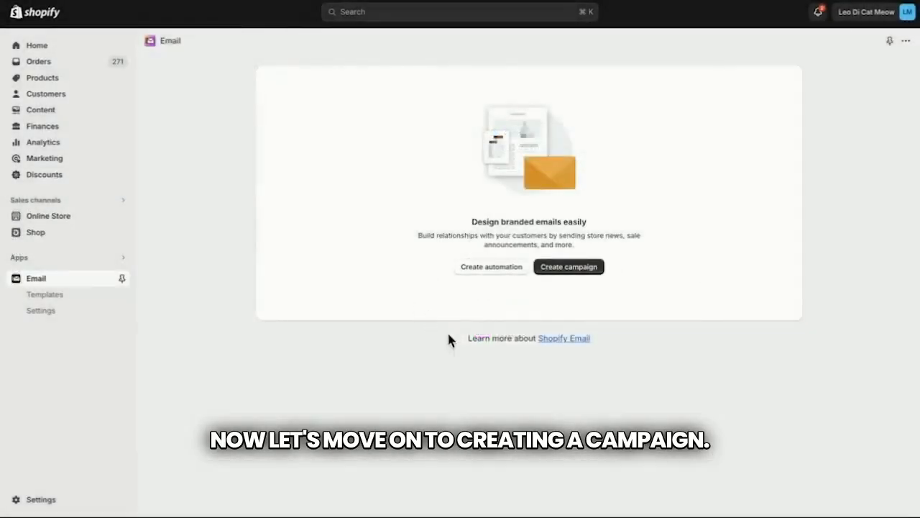
- Start a new email campaign, review the store name, typography and color branding, and proceed to the template gallery
left_click(572, 270)
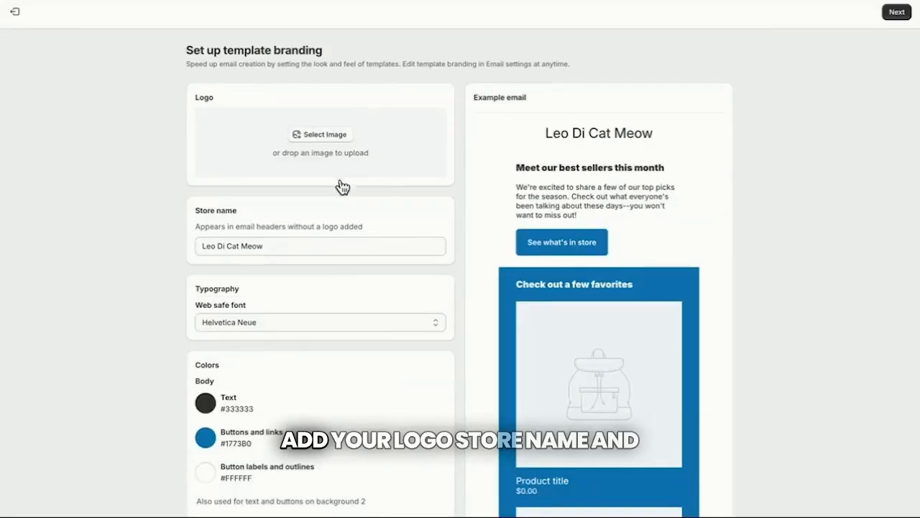
scroll(323, 247, "down", 4)
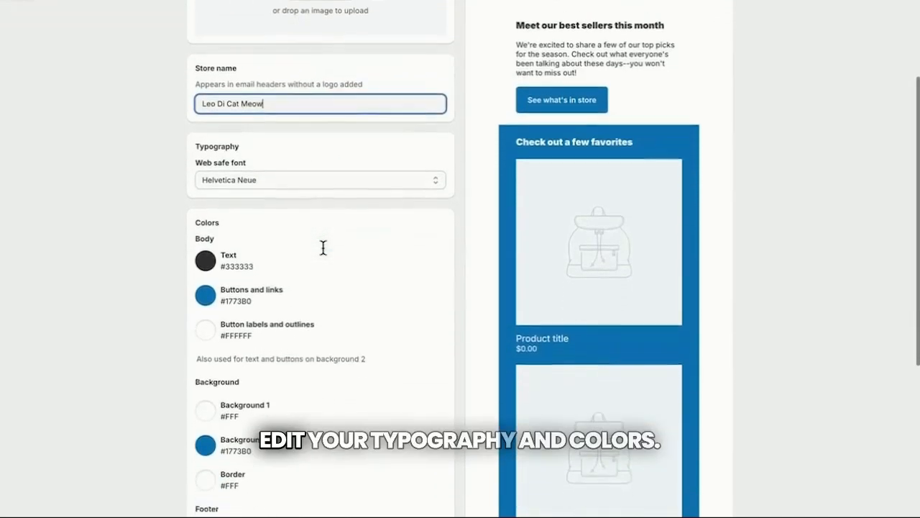
left_click(306, 175)
left_click(146, 415)
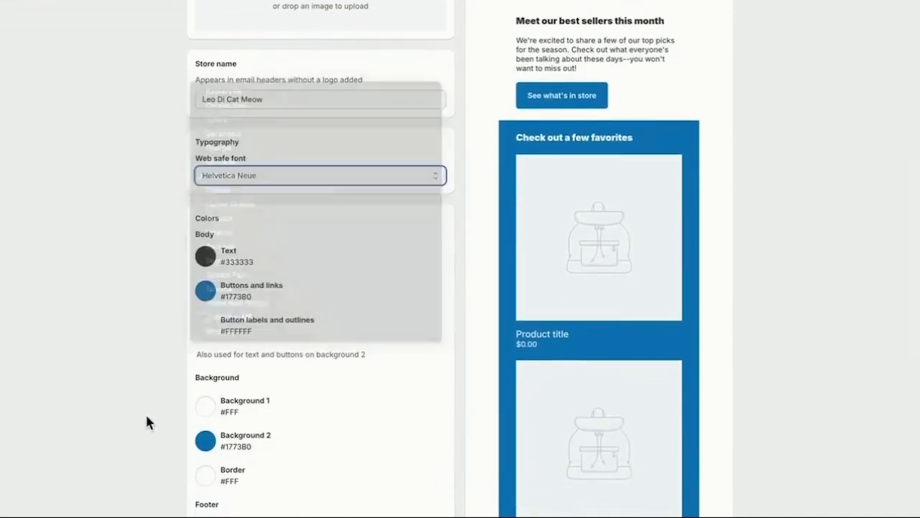
scroll(348, 371, "down", 5)
scroll(347, 378, "up", 8)
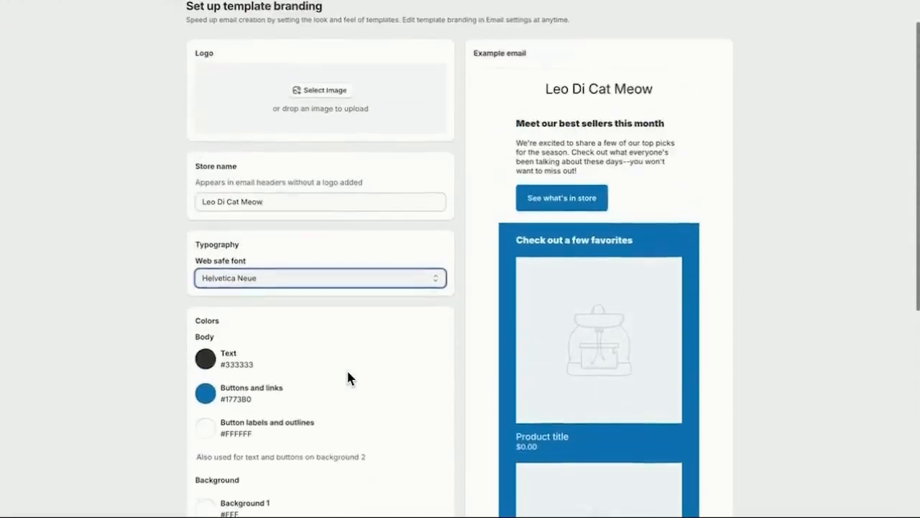
left_click(897, 12)
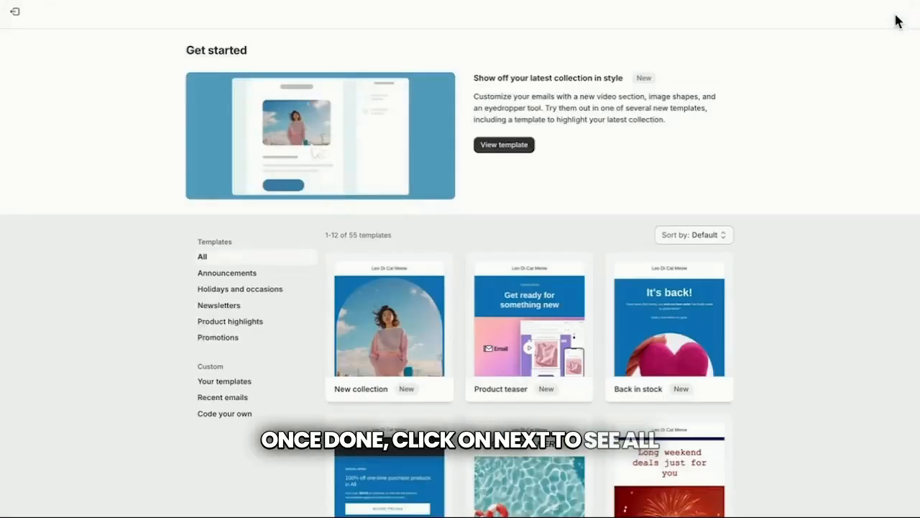
- Browse the email template gallery and view the custom Your templates section
scroll(459, 286, "down", 1)
scroll(459, 287, "down", 5)
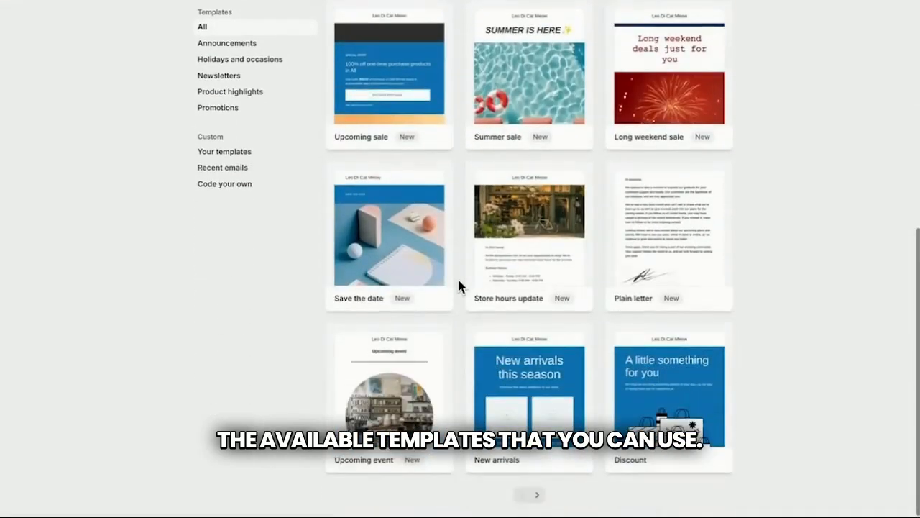
scroll(458, 286, "up", 5)
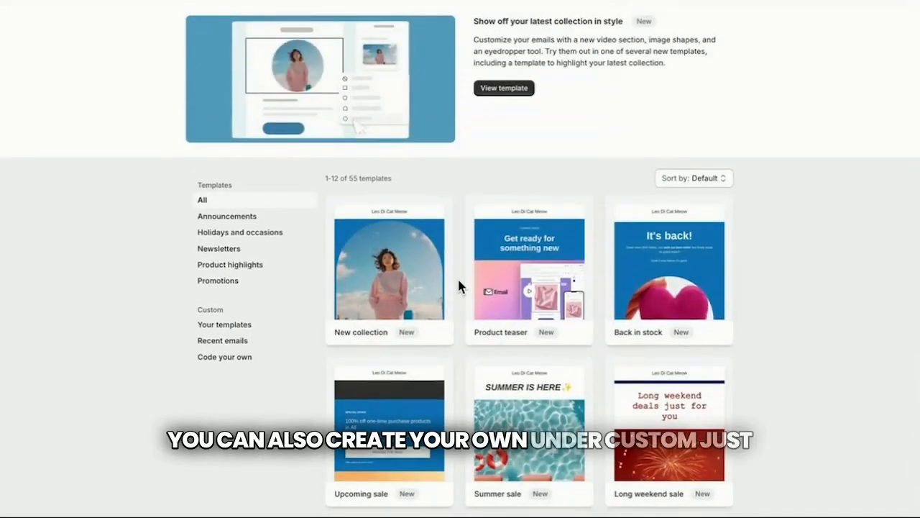
left_click(246, 327)
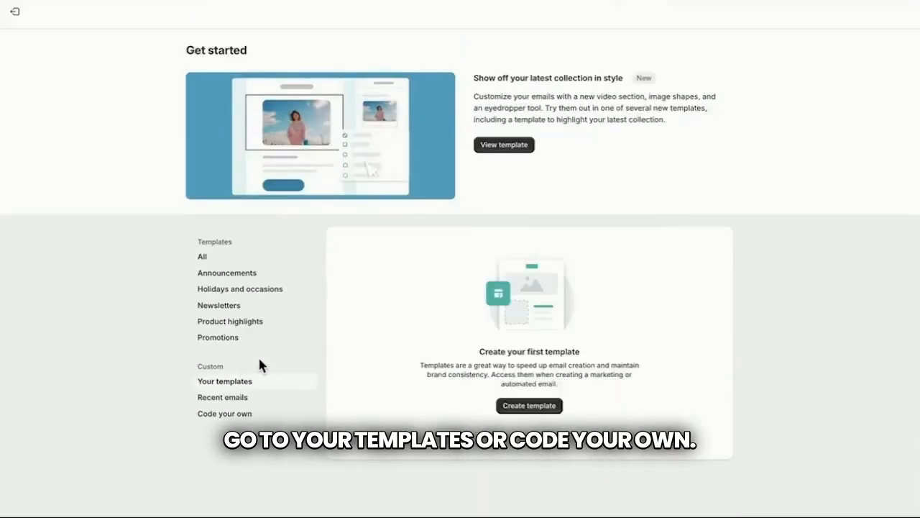
- Preview the Upcoming sale template from the full template list and select it for the campaign
left_click(223, 262)
scroll(437, 270, "down", 2)
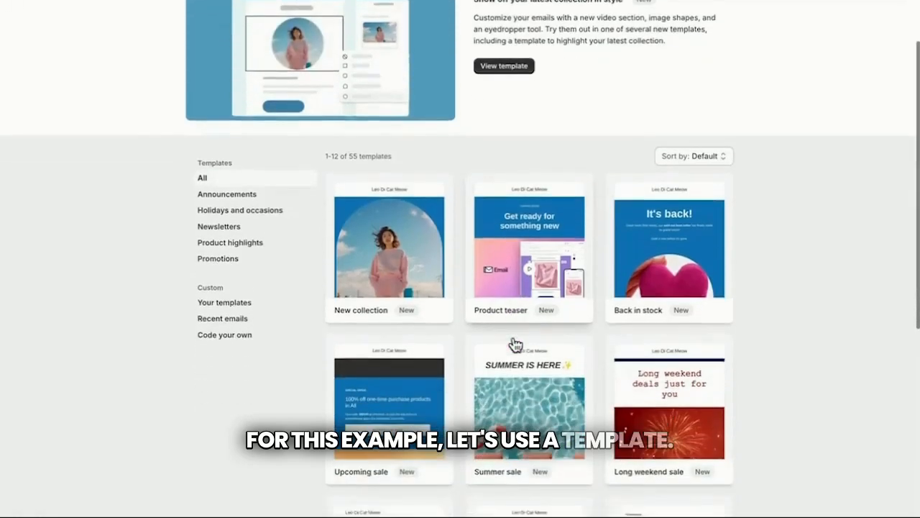
left_click(409, 383)
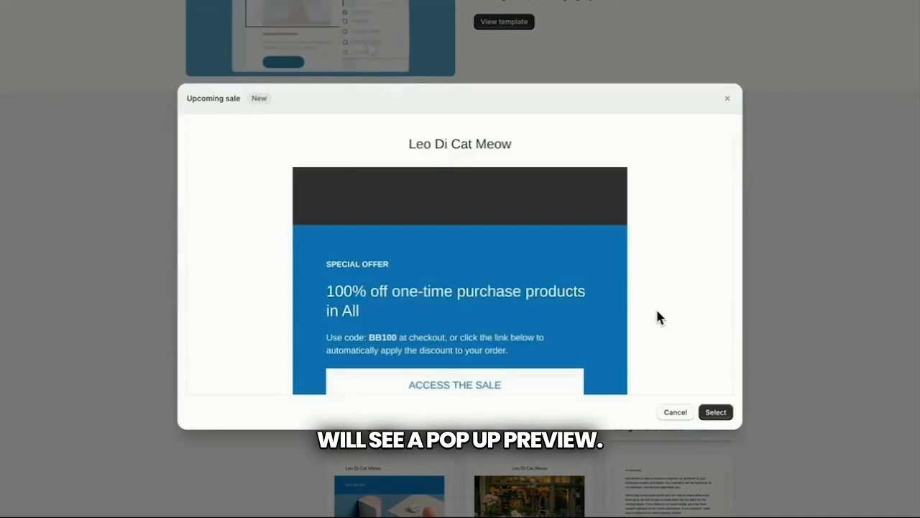
scroll(657, 312, "down", 10)
scroll(657, 311, "down", 10)
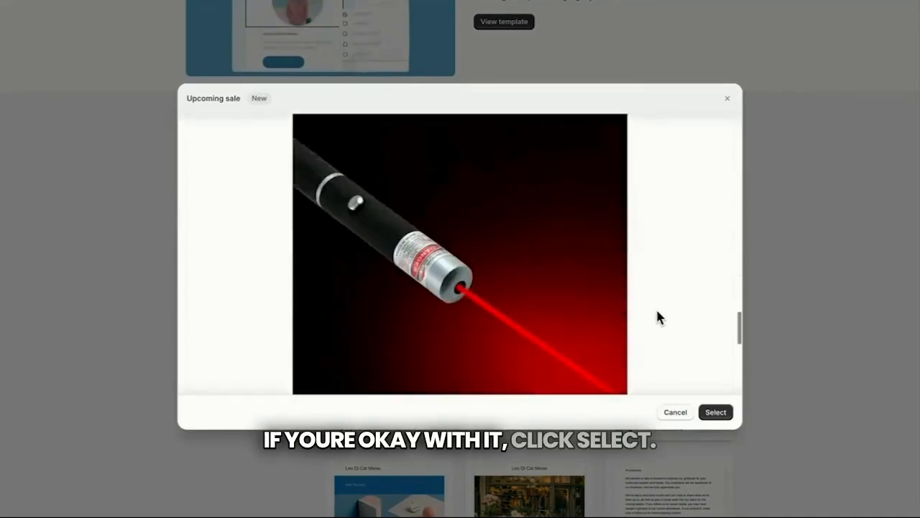
left_click(715, 412)
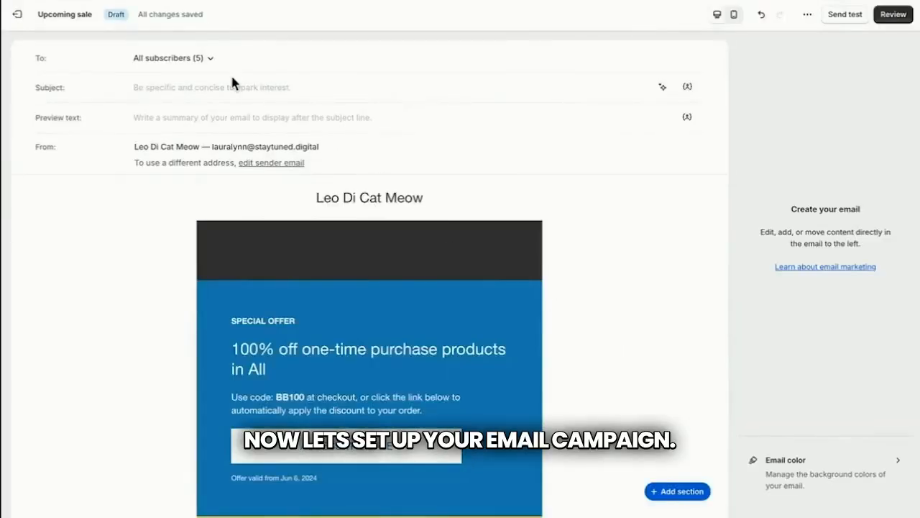
- Address the campaign email to the Welcome segment and set its subject to "SALE"
left_click(207, 62)
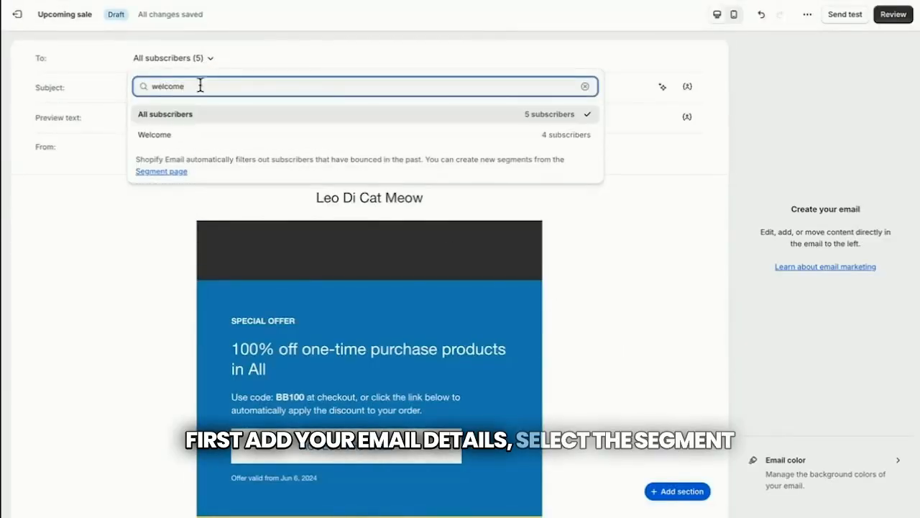
left_click(199, 132)
left_click(188, 88)
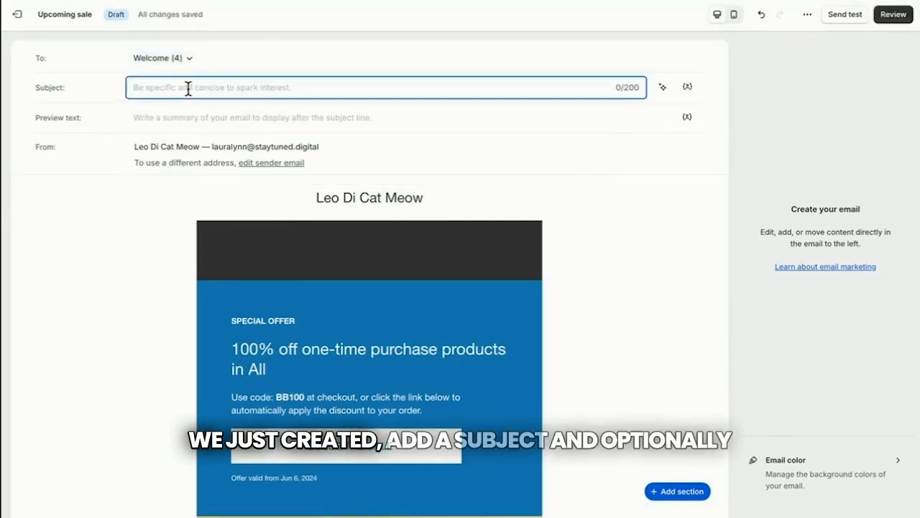
type("SALE")
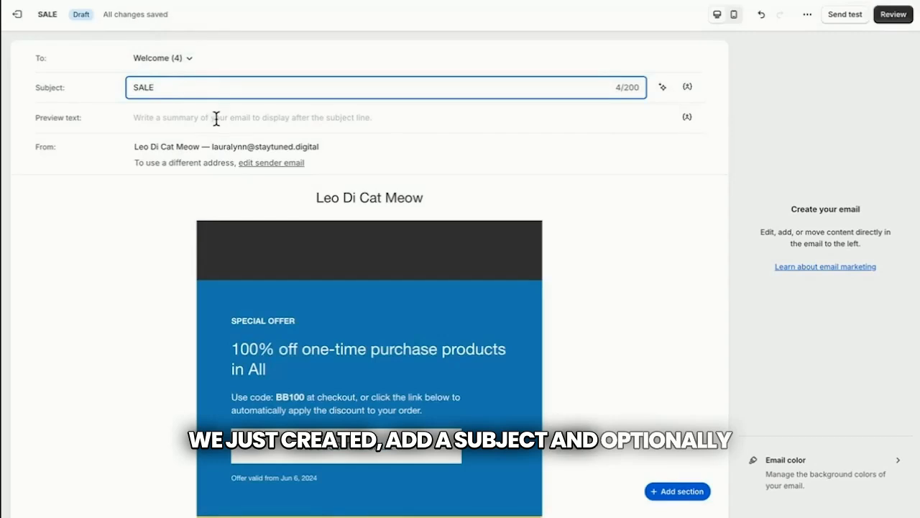
- Select the email's main product image section and examine its image replacement and link options
left_click(219, 118)
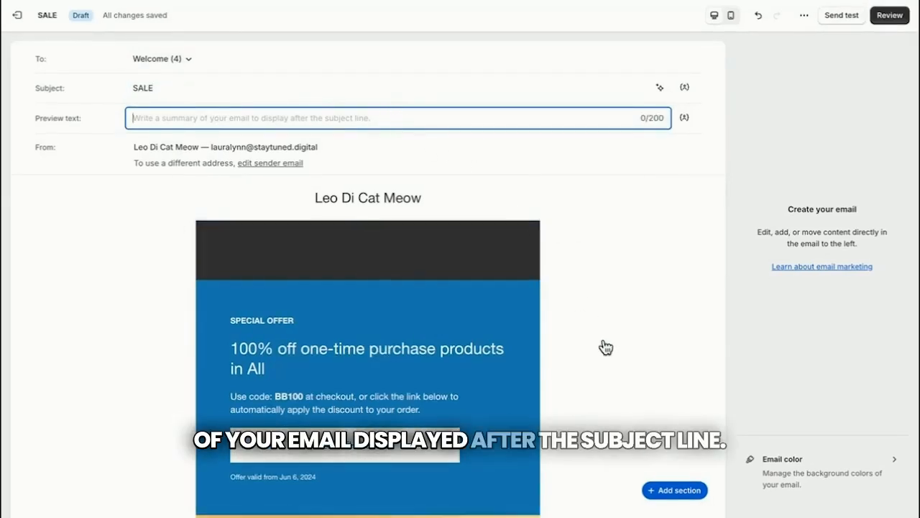
scroll(612, 367, "down", 6)
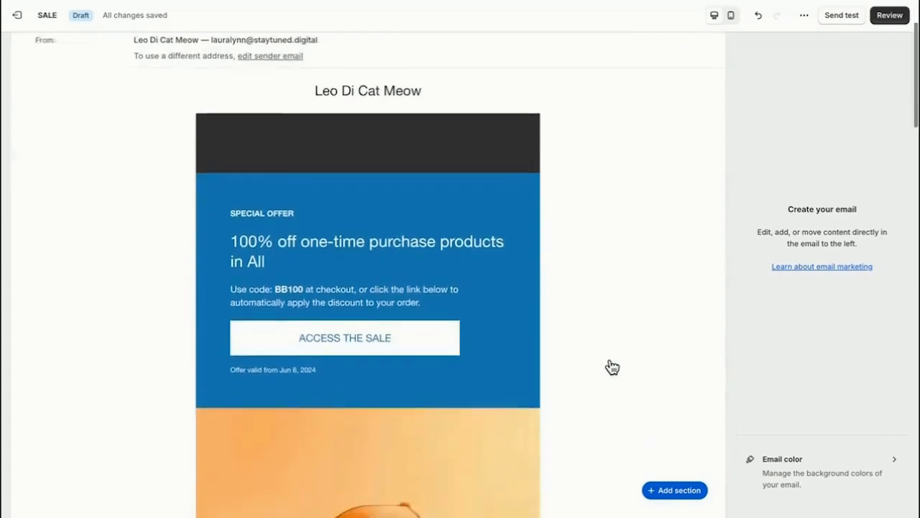
left_click(509, 300)
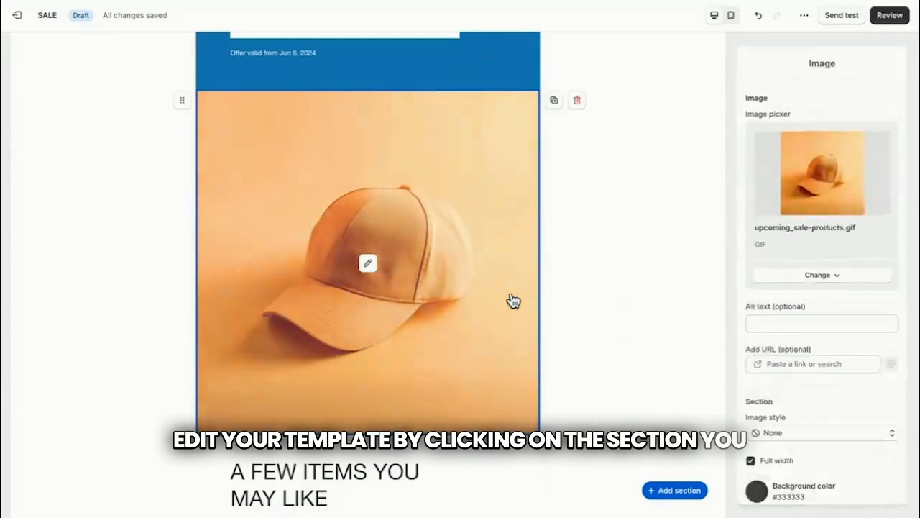
left_click(819, 277)
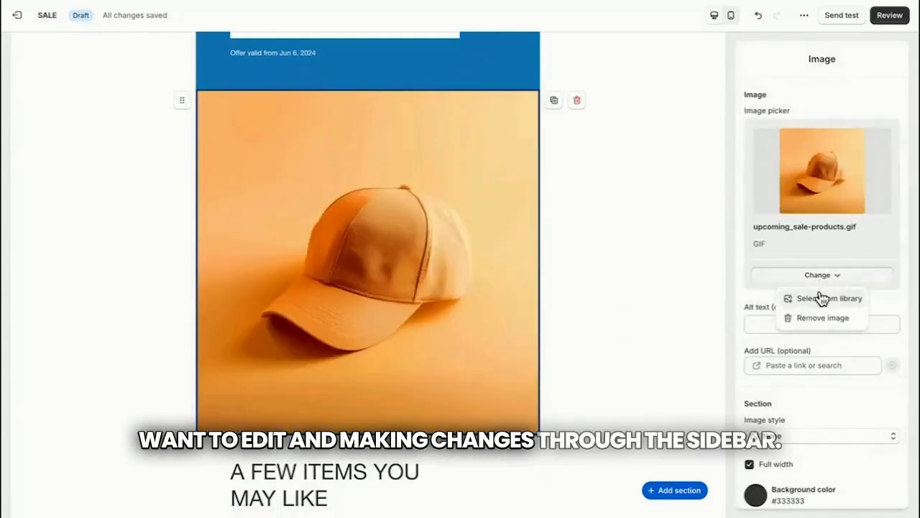
left_click(841, 366)
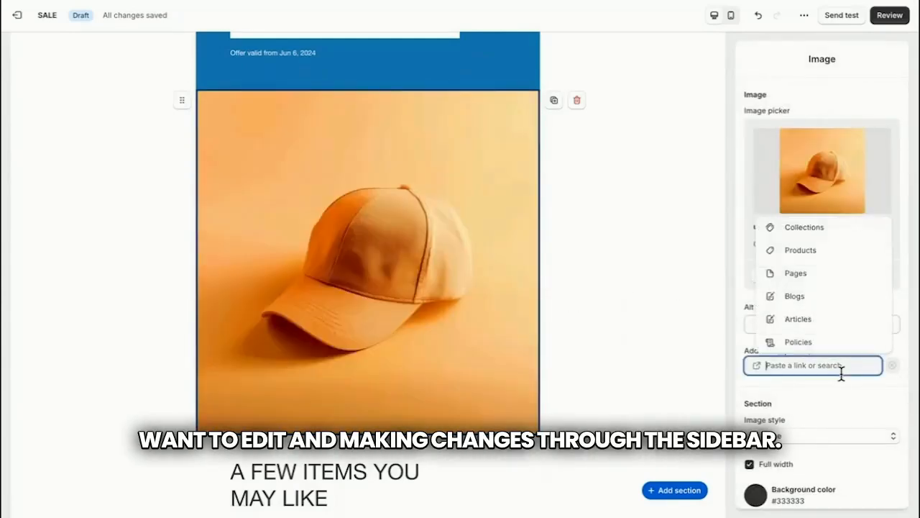
left_click(765, 345)
- Duplicate the main product image section and delete the copy
left_click(553, 100)
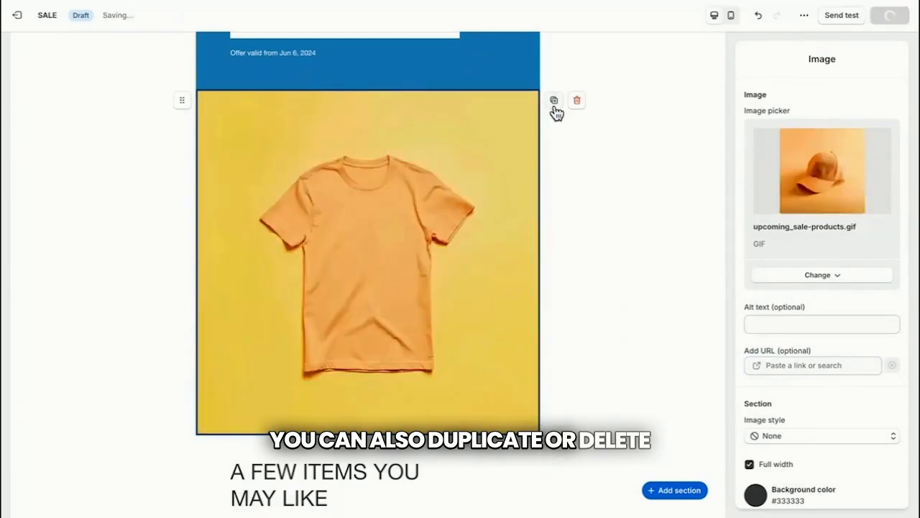
scroll(517, 321, "down", 3)
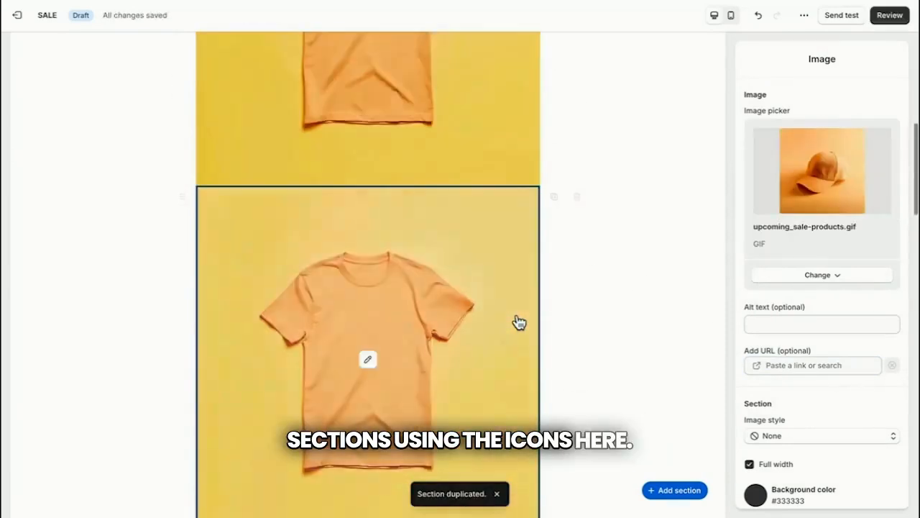
left_click(577, 198)
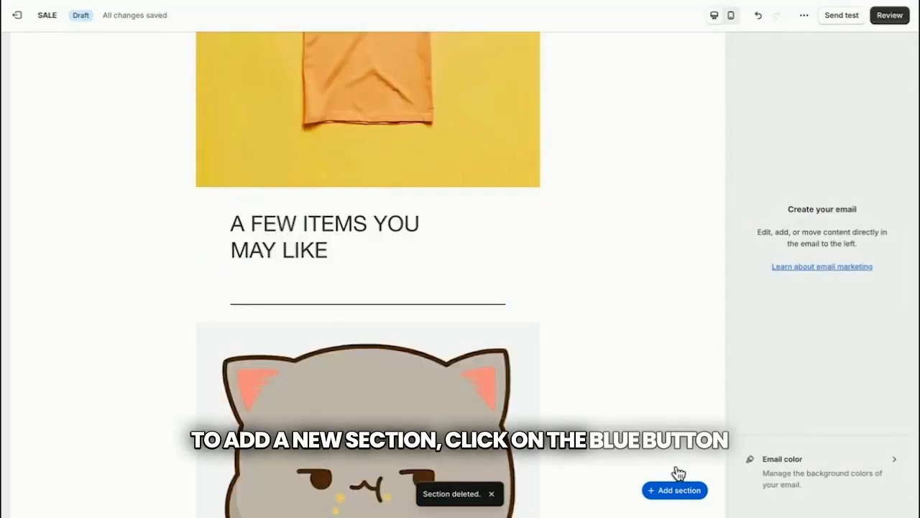
- Add a new Text section at the end of the email, just above the store address footer
left_click(680, 490)
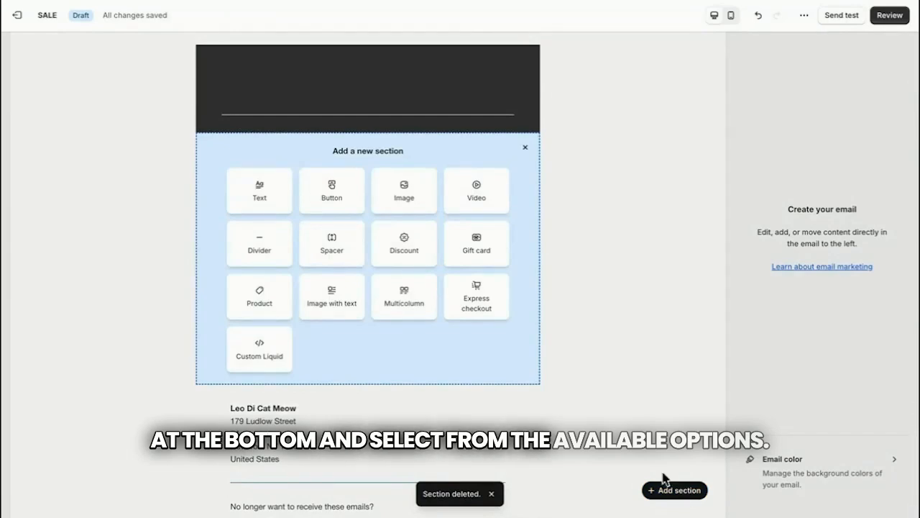
left_click(262, 193)
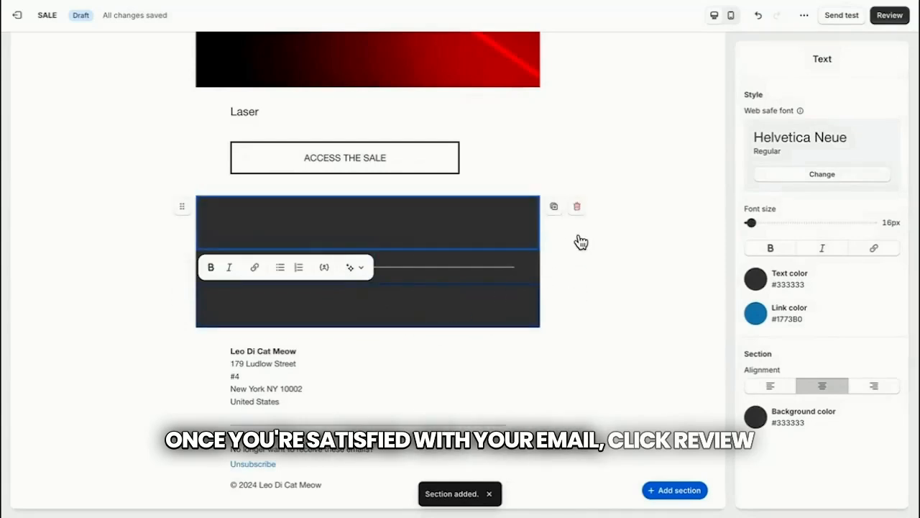
- Proceed to the campaign review and look through the mobile preview of the email
left_click(889, 17)
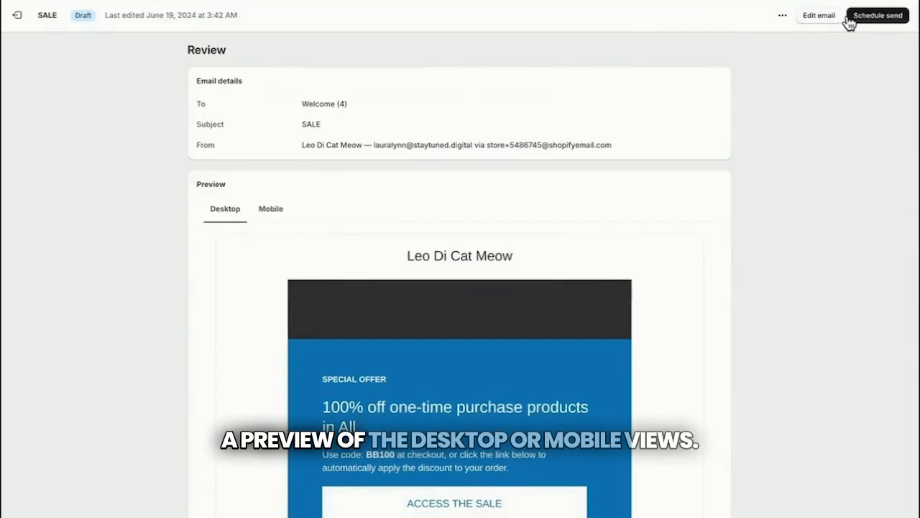
left_click(274, 210)
scroll(431, 324, "down", 3)
scroll(432, 324, "up", 3)
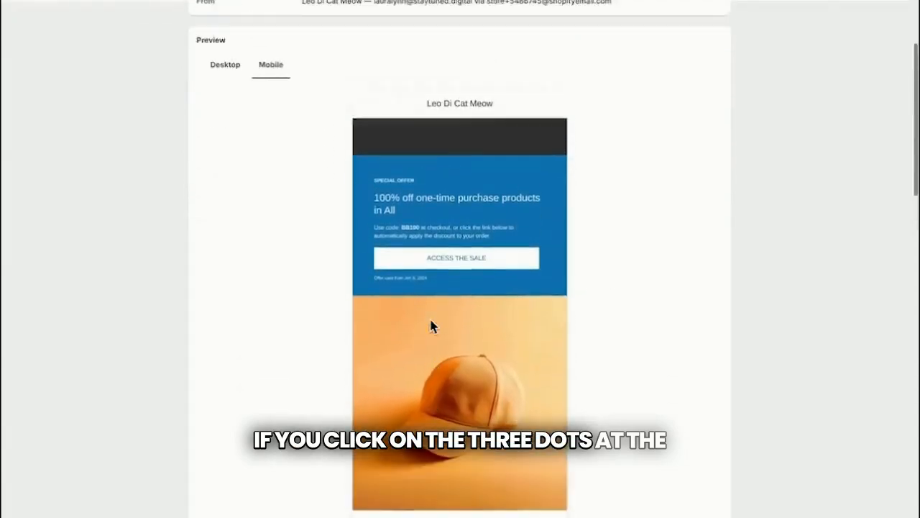
- View the test email form, close it without sending, and check the option to save the email as a template
left_click(782, 16)
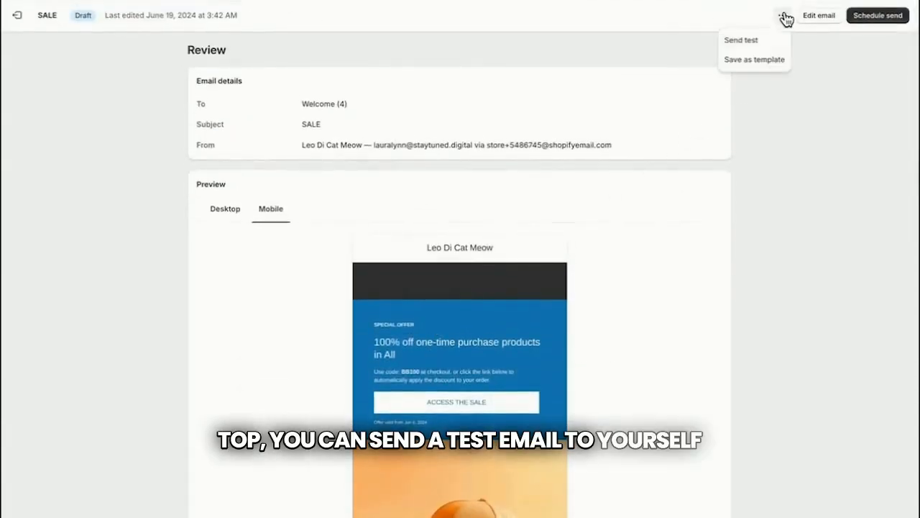
left_click(773, 40)
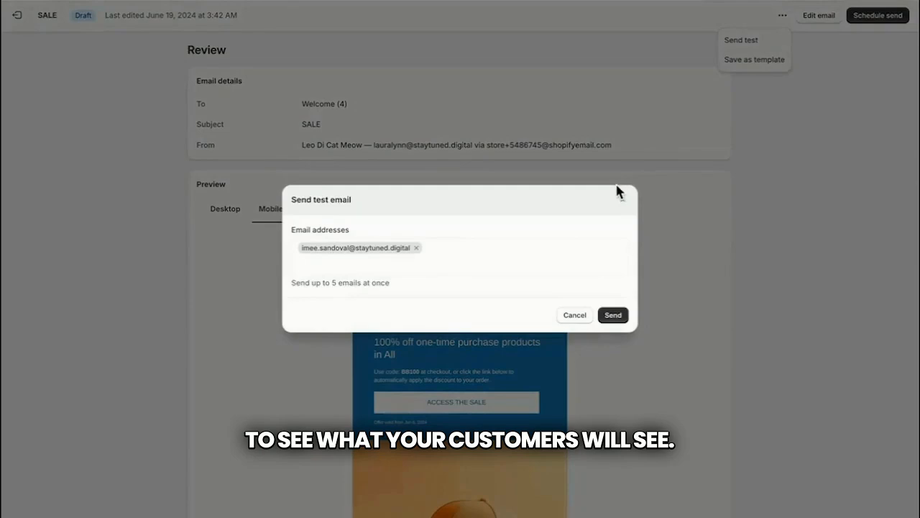
left_click(622, 206)
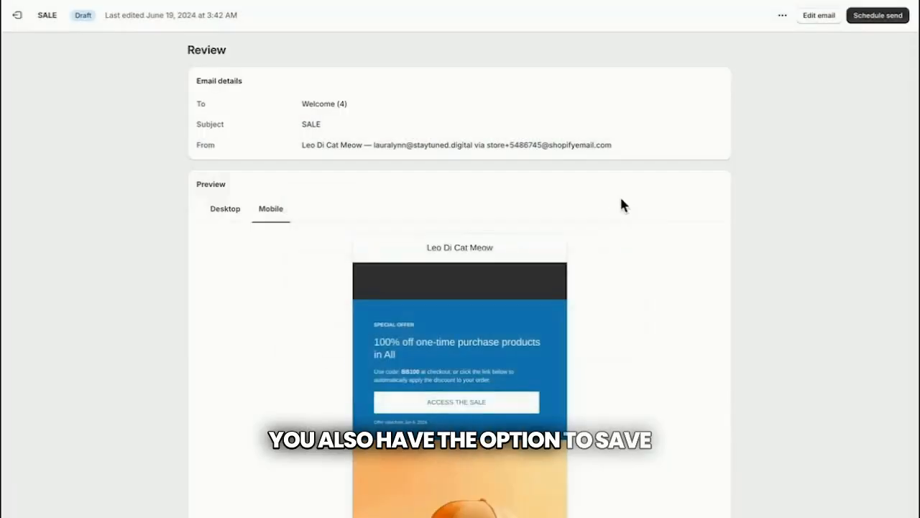
left_click(782, 17)
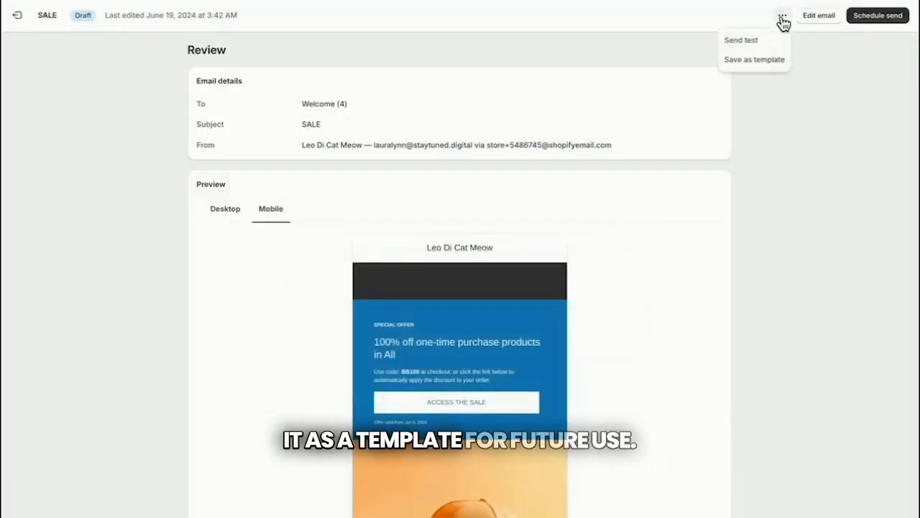
left_click(802, 79)
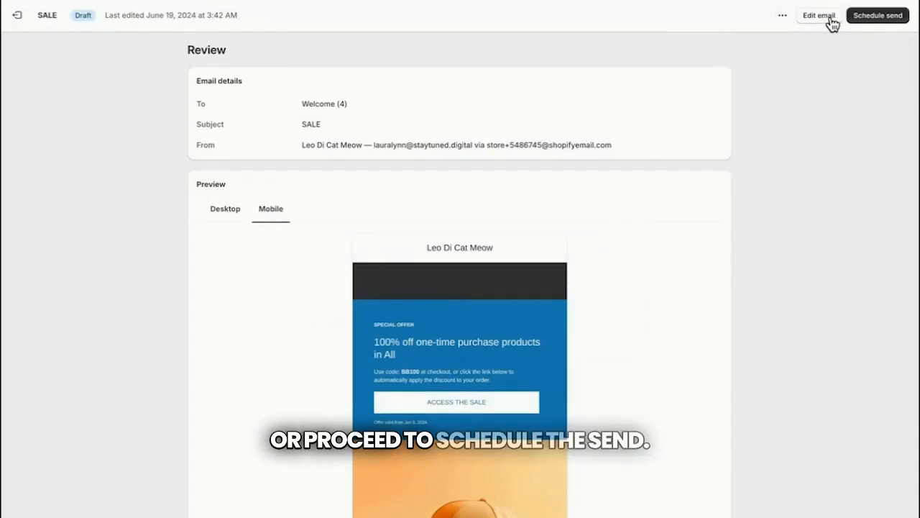
- Open the send time options for scheduling the SALE email
left_click(881, 17)
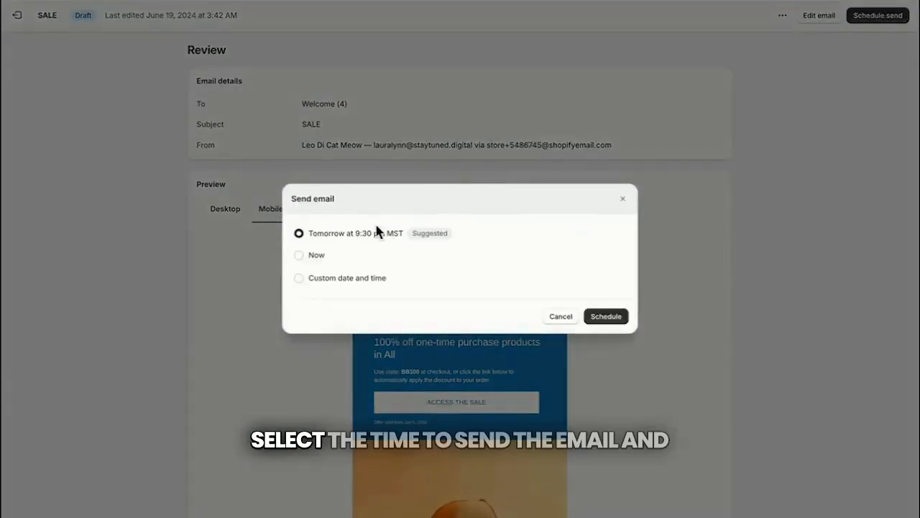